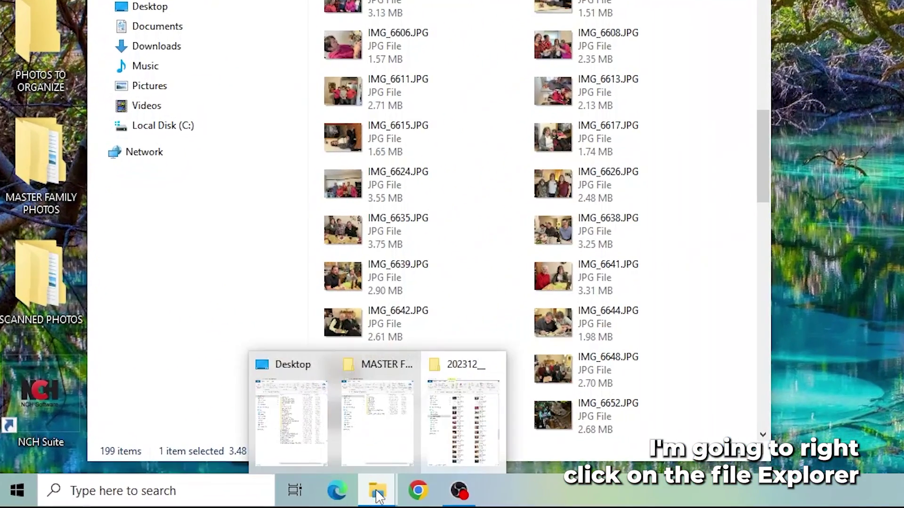
# Launch a second File Explorer window from the taskbar and dock it on the right half
pyautogui.rightClick(216, 498)
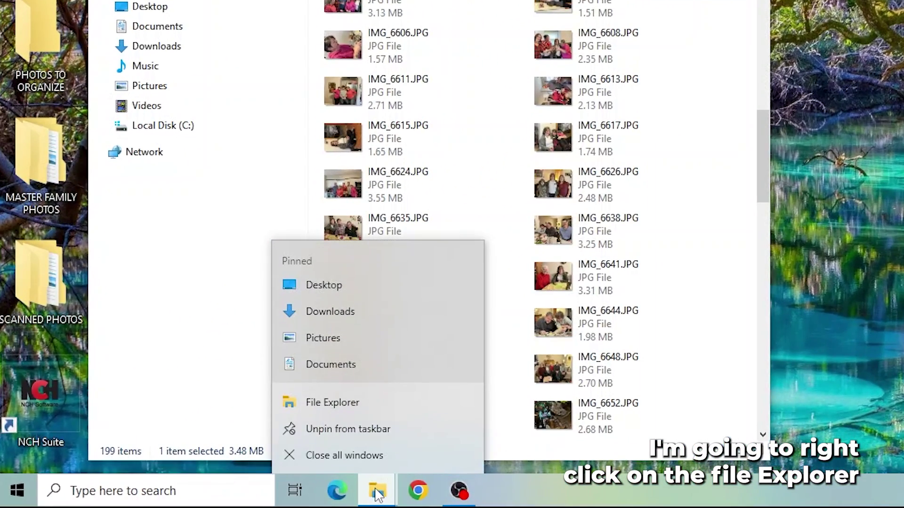
pyautogui.click(319, 405)
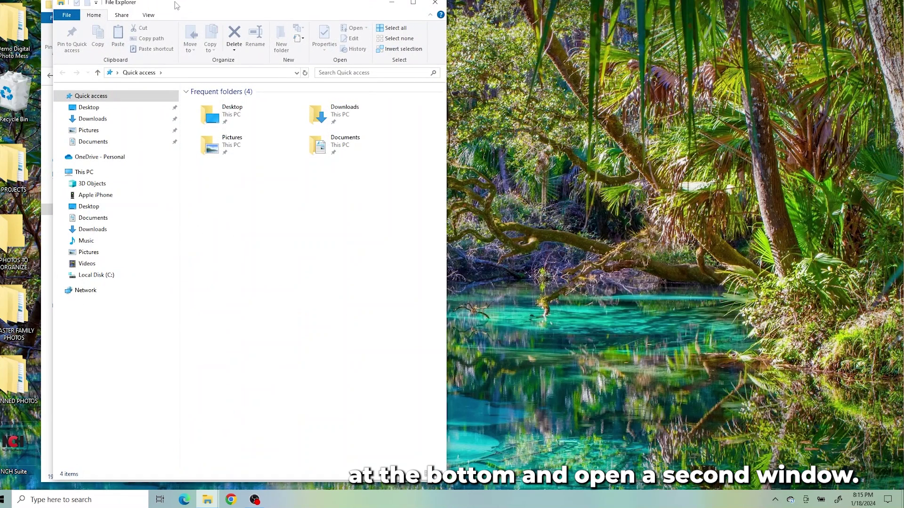
pyautogui.moveTo(174, 1); pyautogui.dragTo(559, 10)
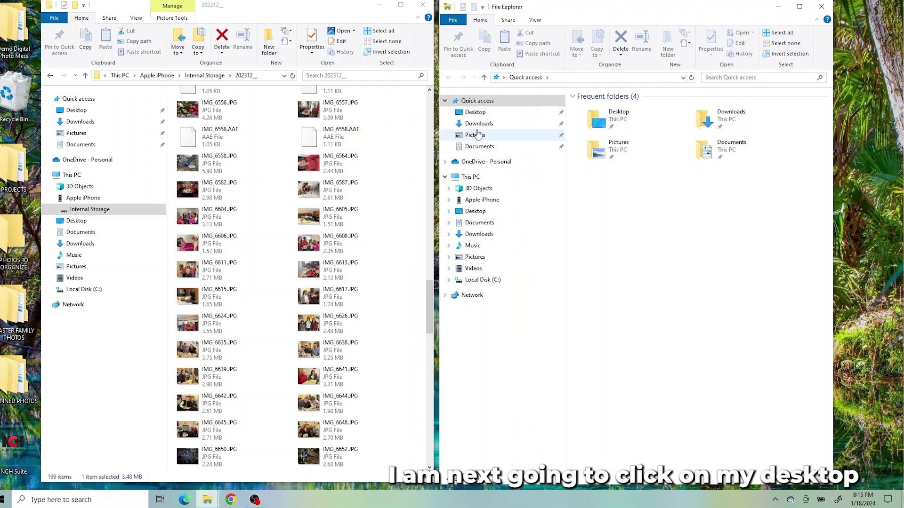
# Open Desktop > PHOTOS TO ORGANIZE on the right and copy the iPhone's 202312 folder into it
pyautogui.click(475, 113)
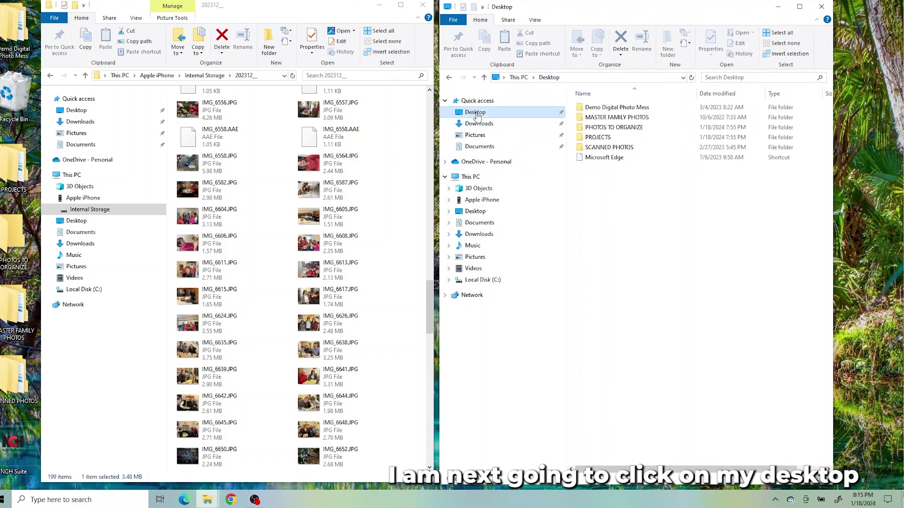
pyautogui.doubleClick(601, 131)
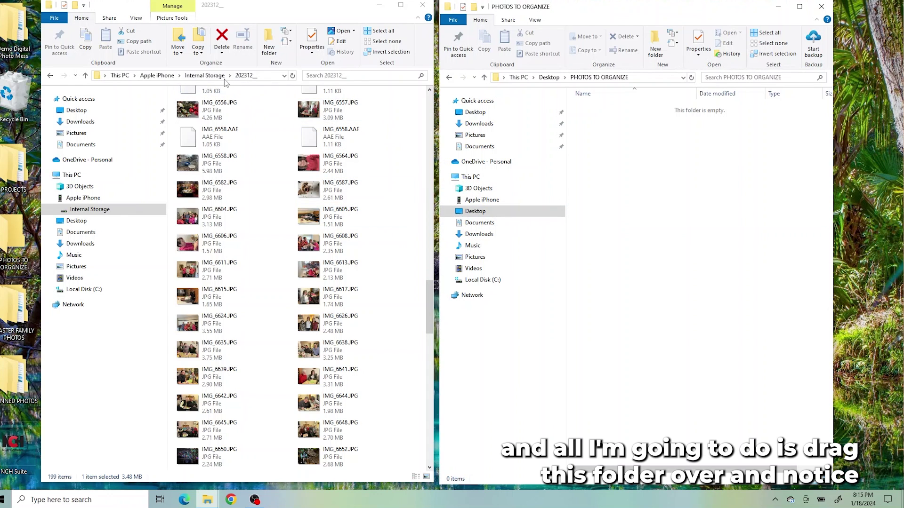
pyautogui.click(209, 77)
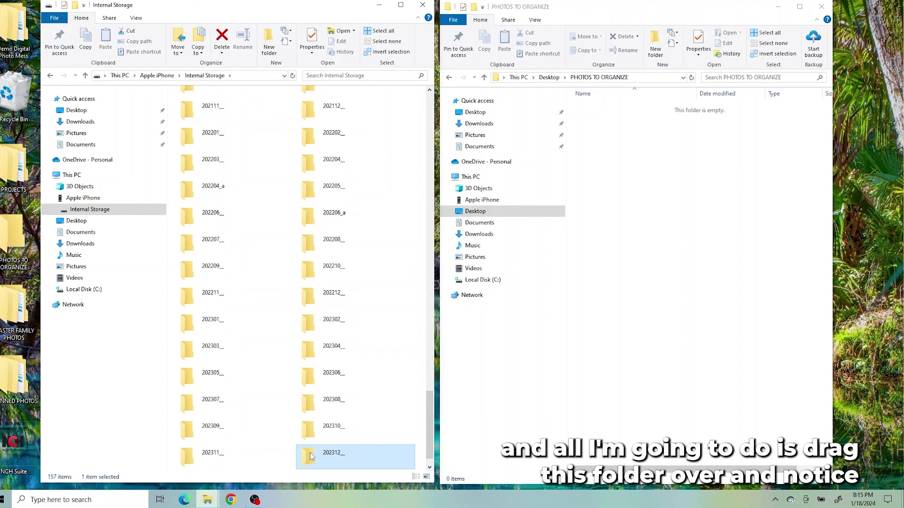
pyautogui.moveTo(311, 456); pyautogui.dragTo(647, 194)
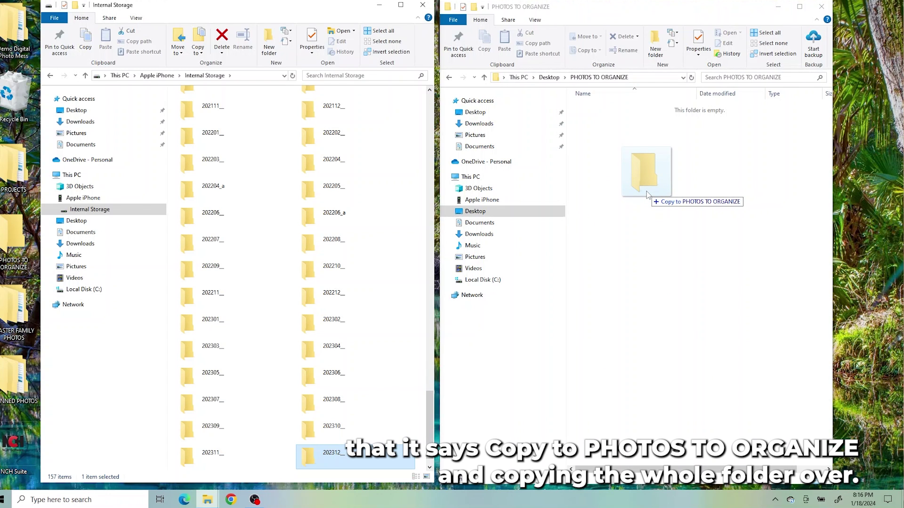
pyautogui.moveTo(646, 191); pyautogui.dragTo(646, 191)
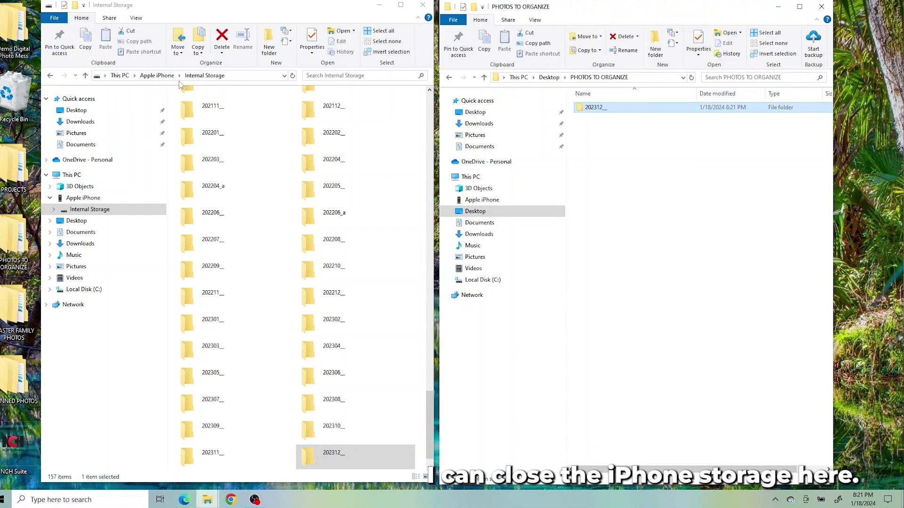
# Close the left iPhone window and widen the PHOTOS TO ORGANIZE window across the screen
pyautogui.click(422, 6)
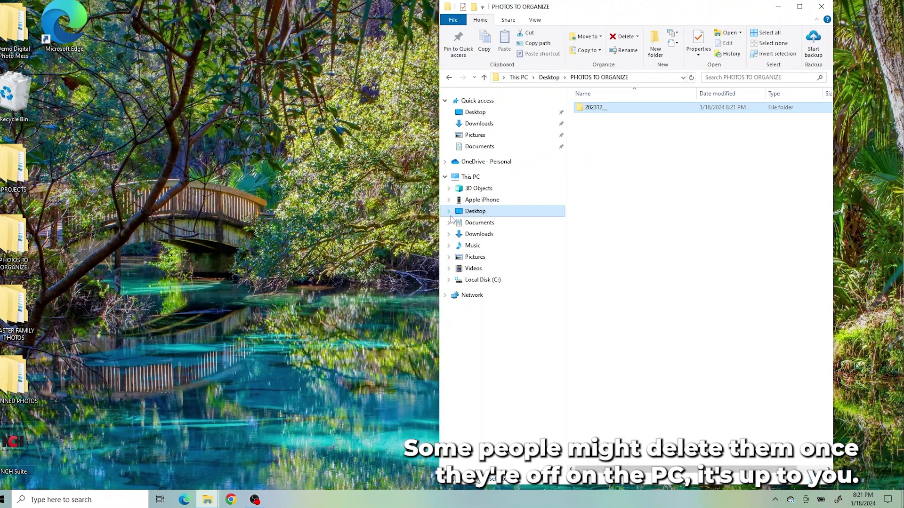
pyautogui.moveTo(439, 257); pyautogui.dragTo(55, 262)
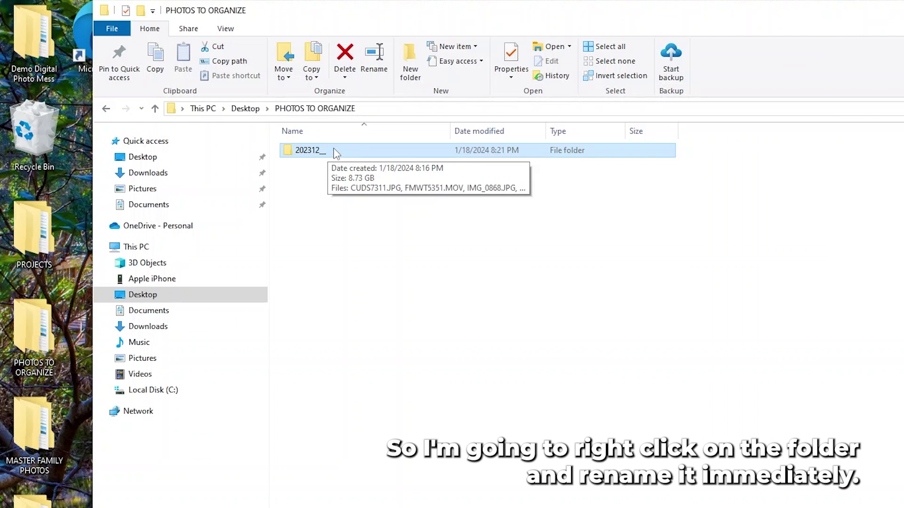
# Change the copied 202312 folder's name to '2023-12 December Photos'
pyautogui.rightClick(325, 151)
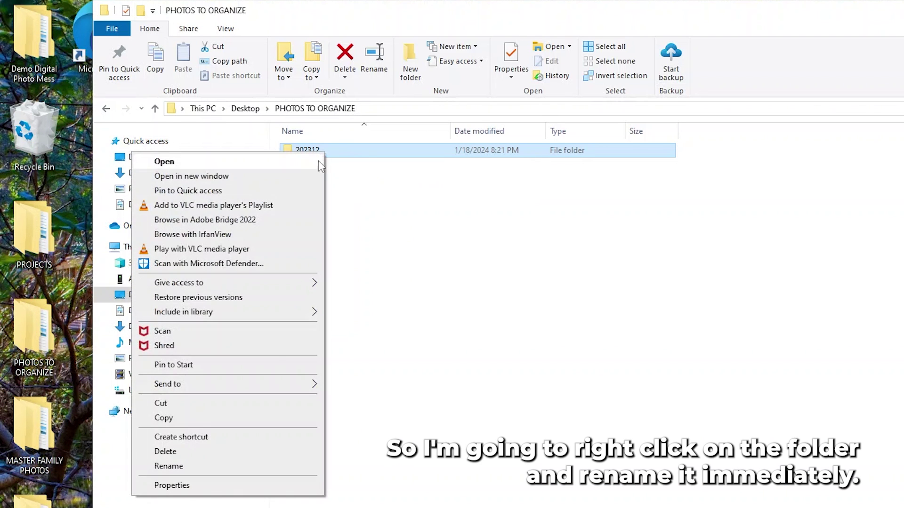
pyautogui.click(242, 473)
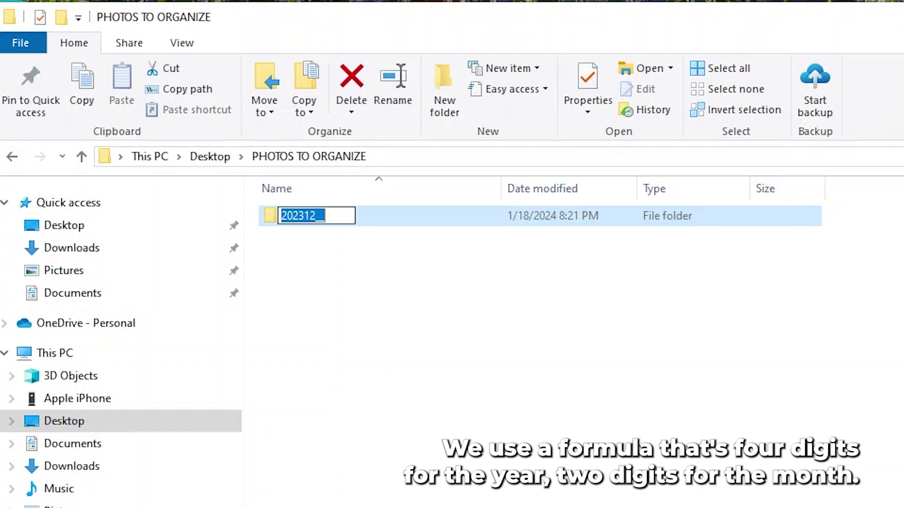
pyautogui.click(341, 216)
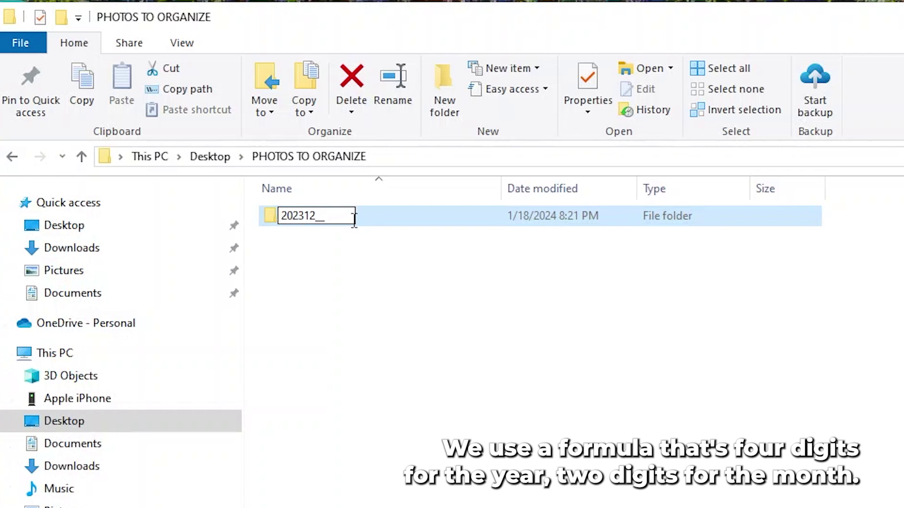
pyautogui.press('BackSpace')
pyautogui.press('BackSpace')
pyautogui.press('BackSpace')
pyautogui.write('-12 D')
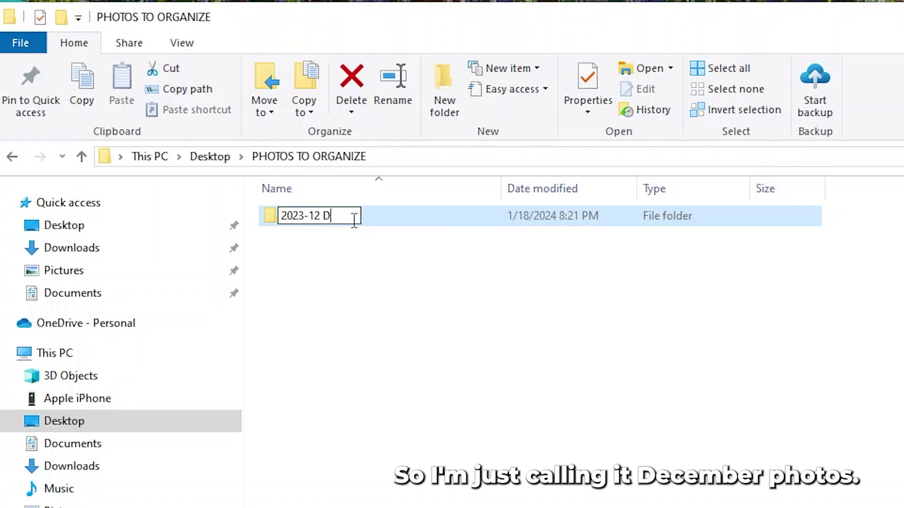
pyautogui.write('ember Photos')
pyautogui.press('Return')
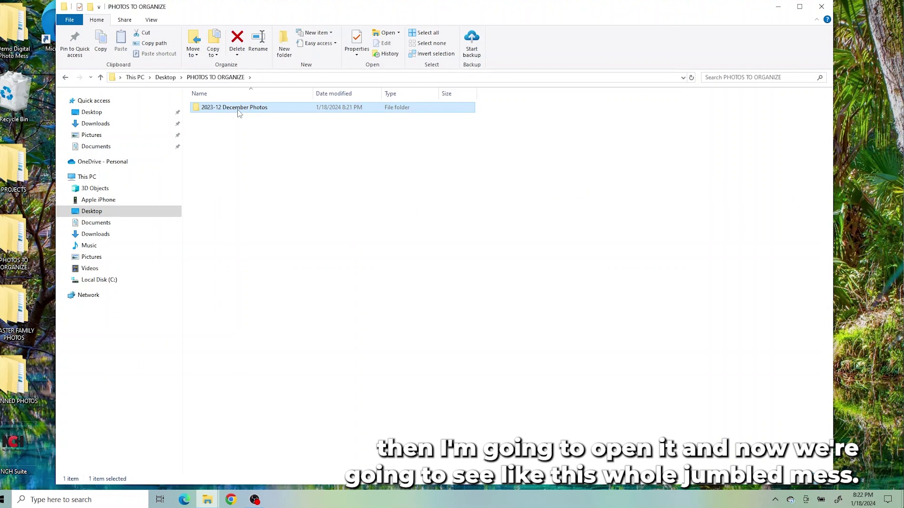
# Inside 2023-12 December Photos, delete the IMG_2340.MOV and IMG_2341.MOV clips, leaving 197 items
pyautogui.doubleClick(239, 111)
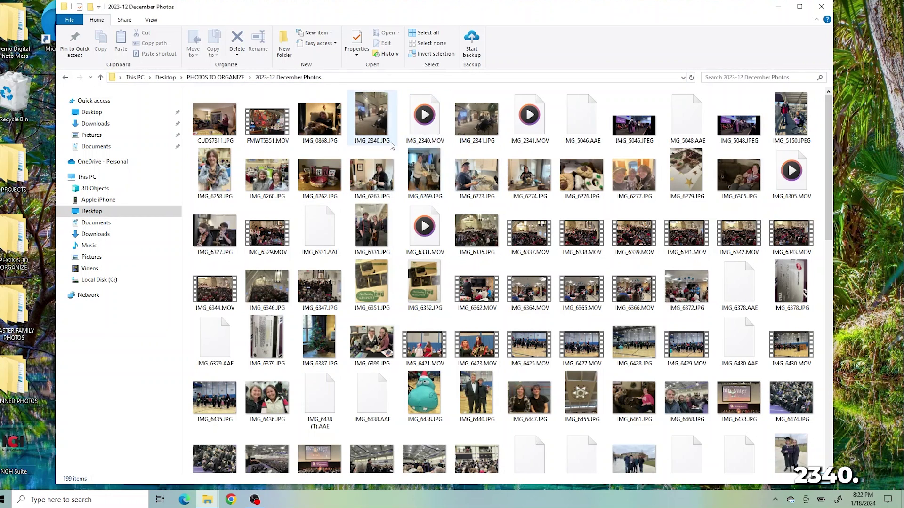
pyautogui.click(437, 143)
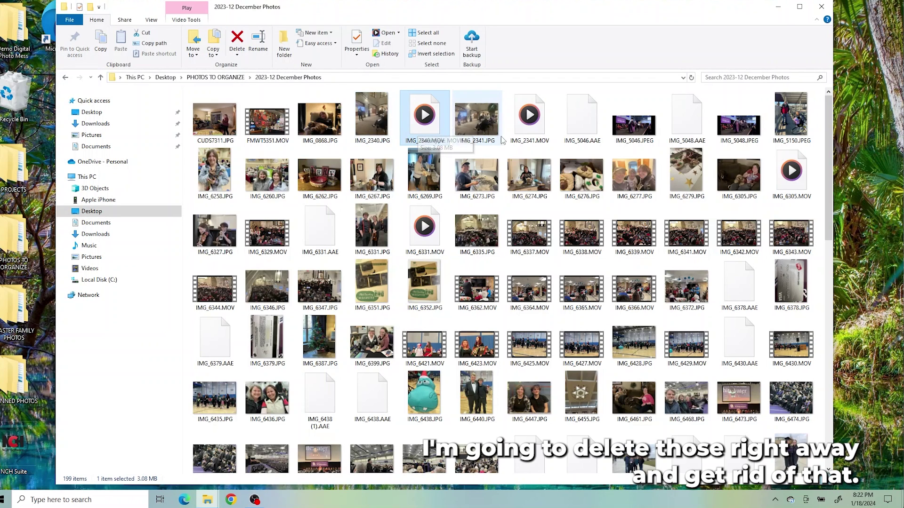
pyautogui.keyDown('ctrl'); pyautogui.click(531, 134); pyautogui.keyUp('ctrl')
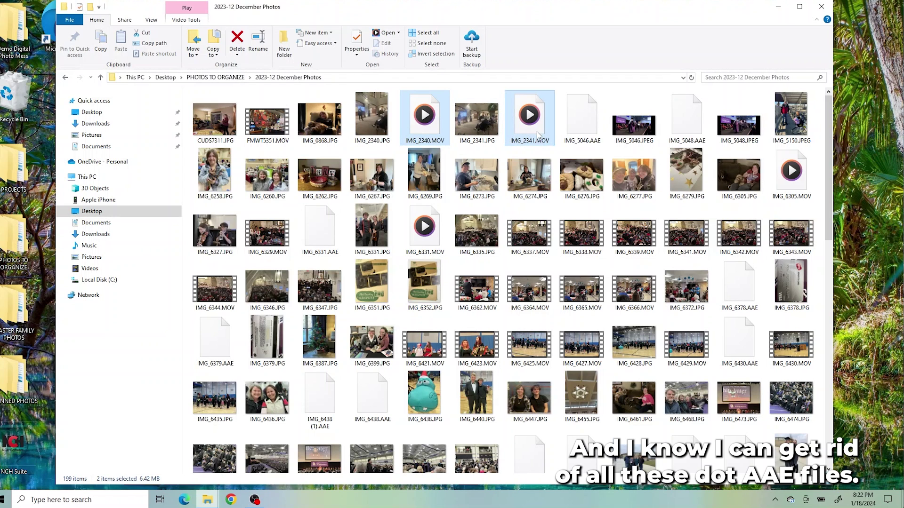
pyautogui.press('Delete')
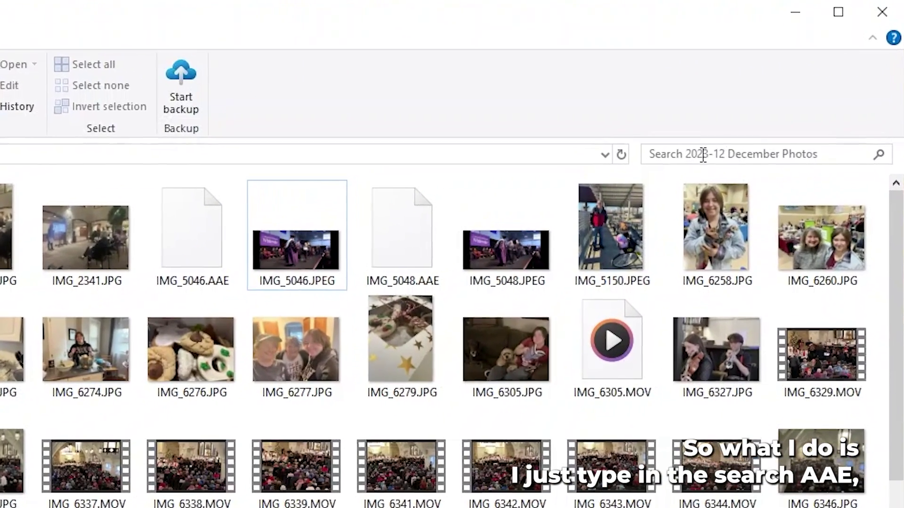
# Search the folder for 'AA' and delete all 27 AAE results, dismissing the missing-file warning
pyautogui.click(710, 143)
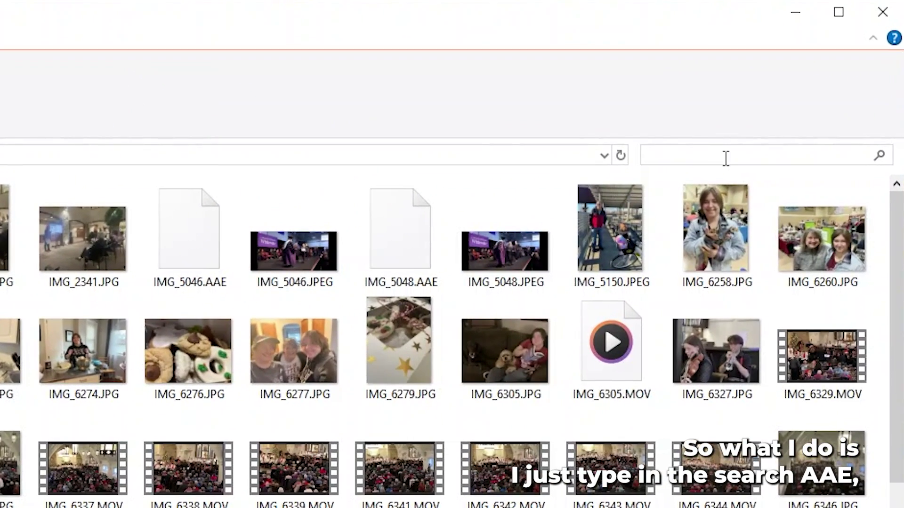
pyautogui.write('AAE')
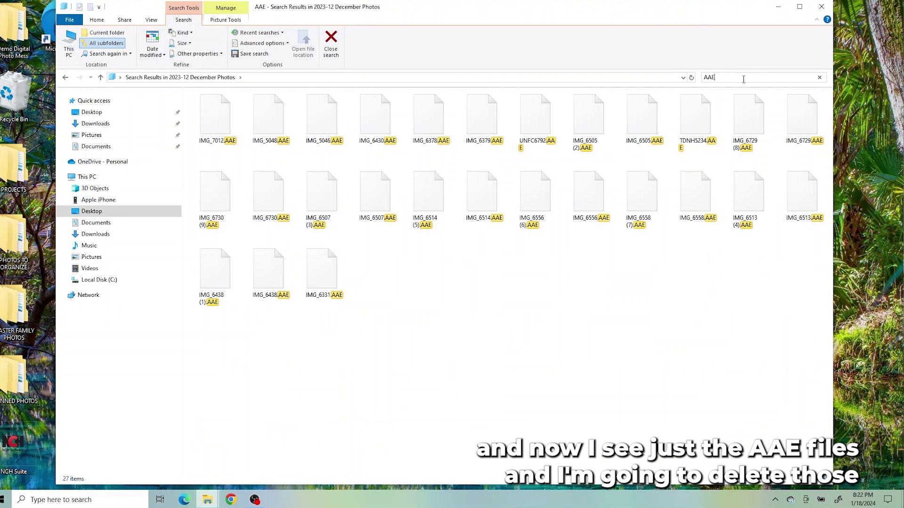
pyautogui.moveTo(807, 328); pyautogui.dragTo(215, 126)
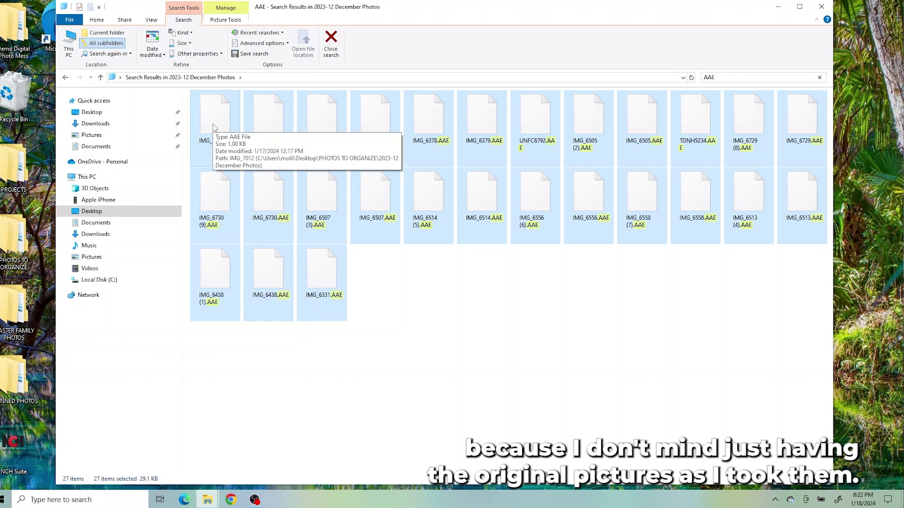
pyautogui.rightClick(214, 127)
pyautogui.click(171, 246)
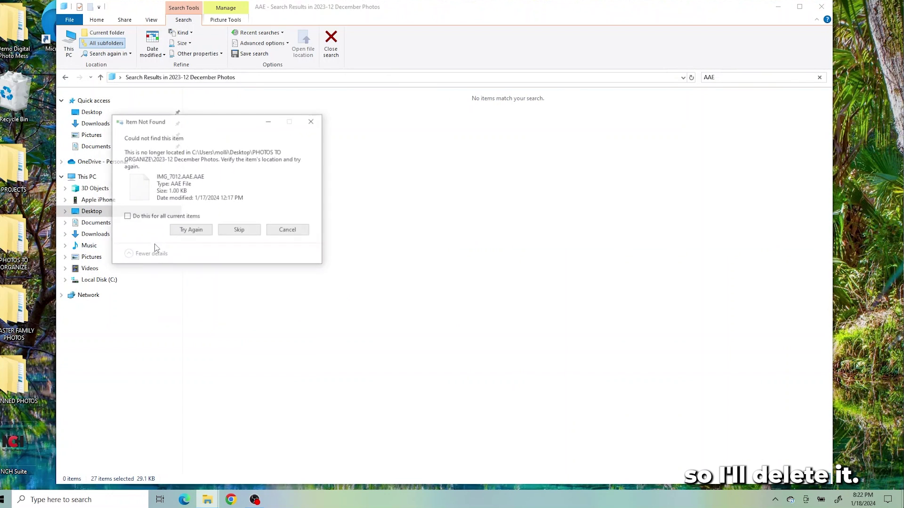
pyautogui.click(284, 230)
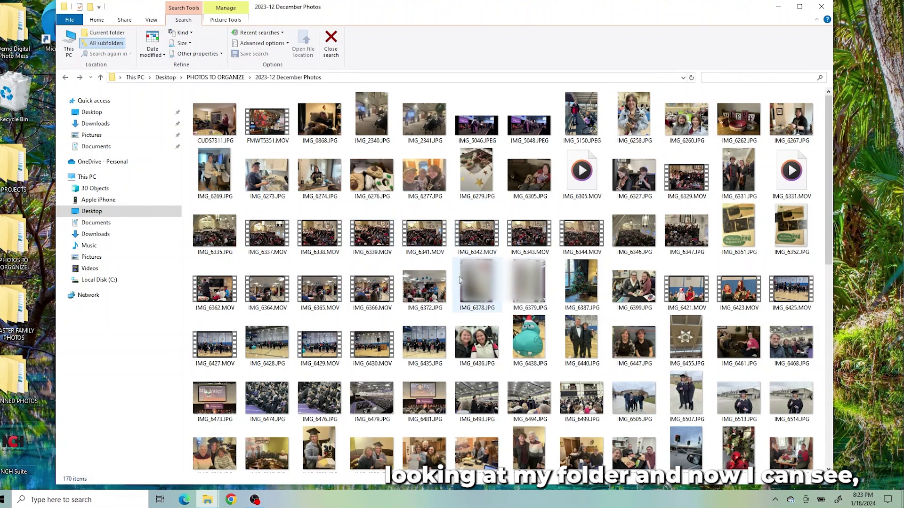
# Delete IMG_6378.JPG, IMG_6379.JPG and the screenshot IMG_6770.PNG, leaving 167 items
pyautogui.click(477, 283)
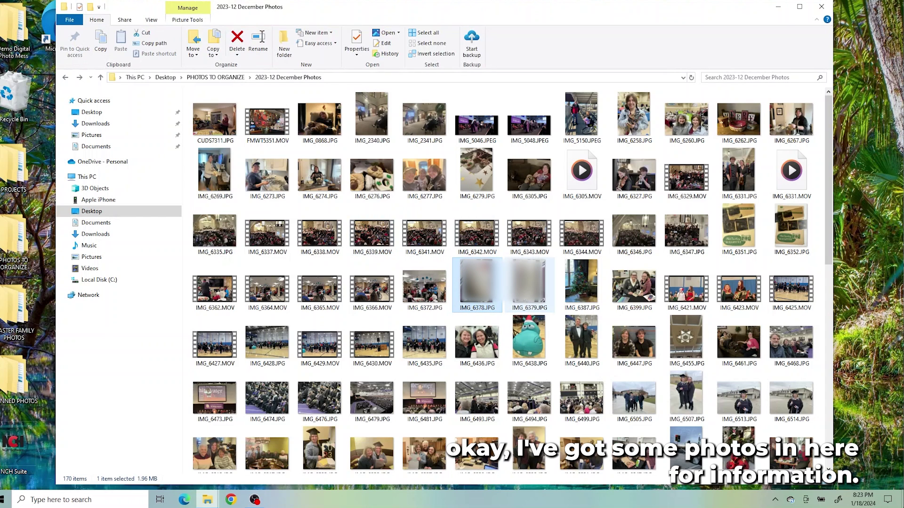
pyautogui.keyDown('ctrl'); pyautogui.click(547, 293); pyautogui.keyUp('ctrl')
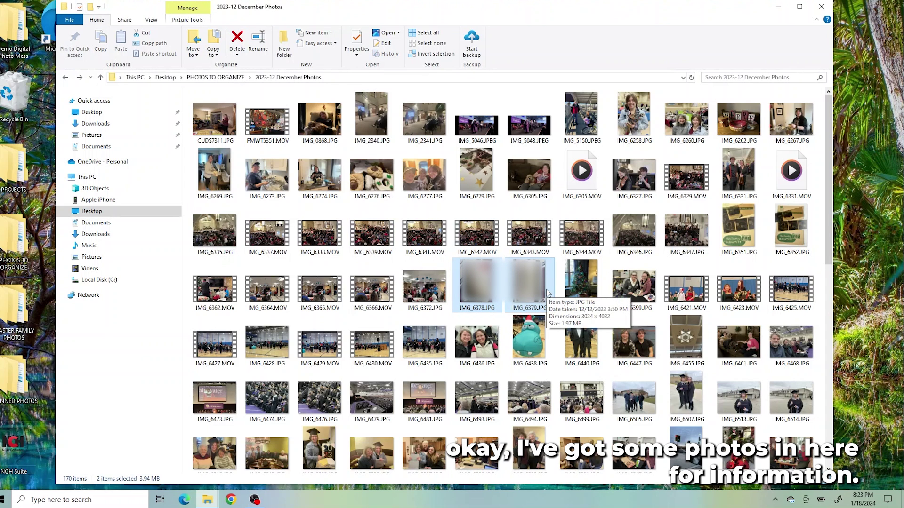
pyautogui.press('Delete')
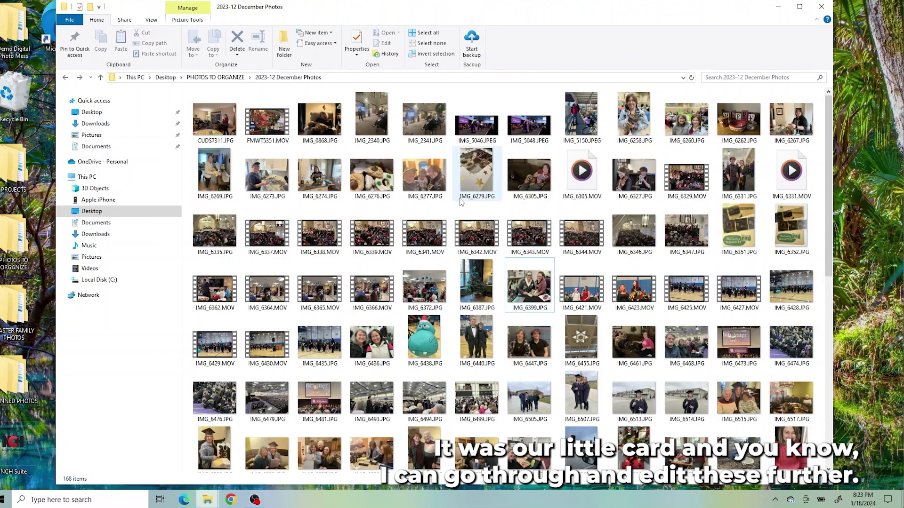
pyautogui.scroll(-10, 601, 320)
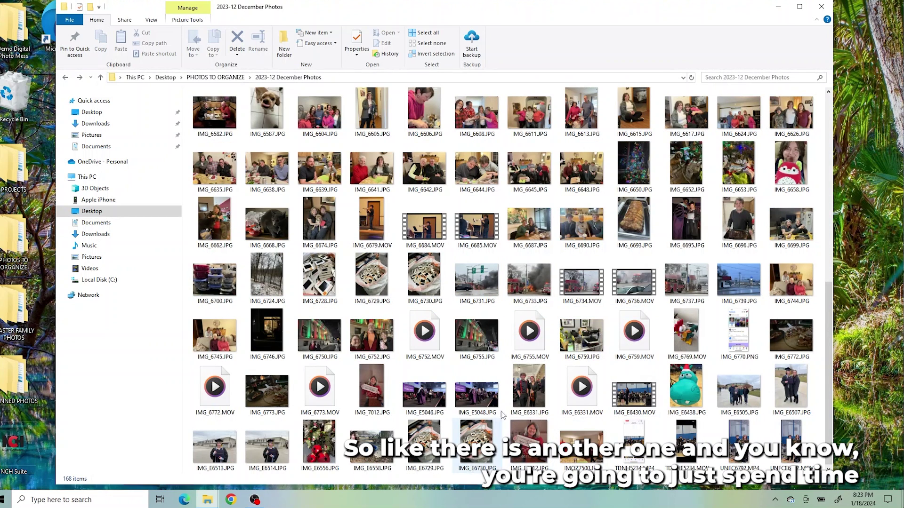
pyautogui.click(742, 345)
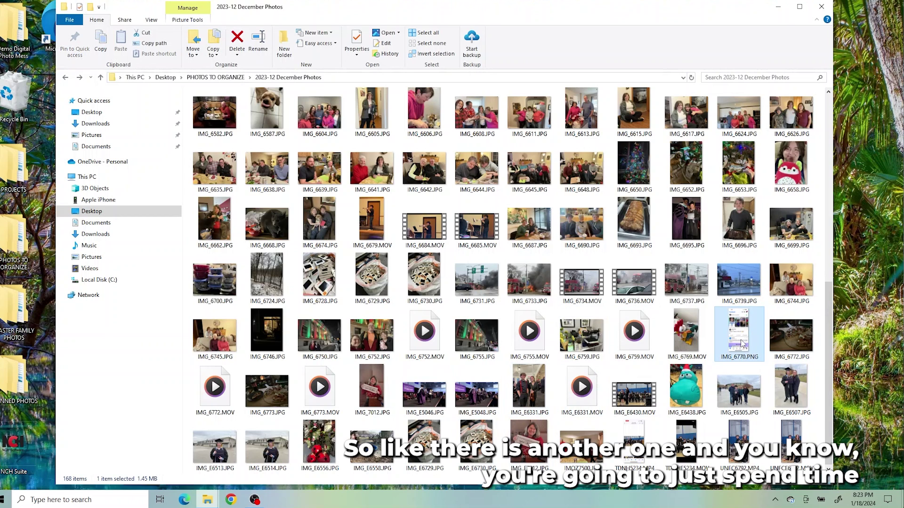
pyautogui.press('Delete')
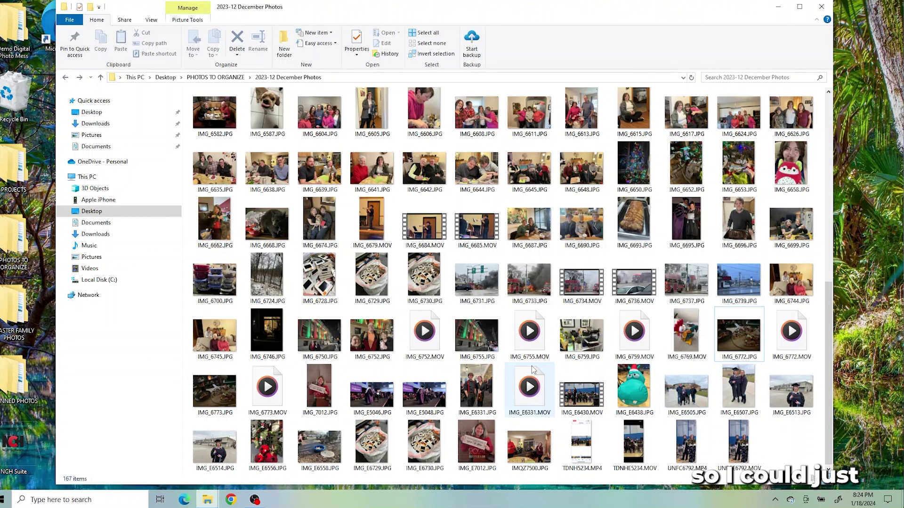
pyautogui.scroll(8, 527, 370)
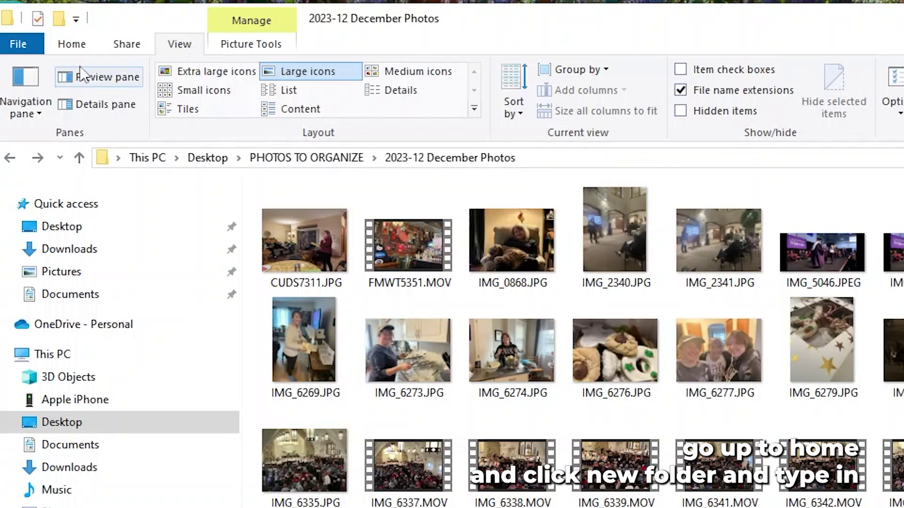
# Create a new folder in December Photos named 'Work Photos'
pyautogui.click(98, 19)
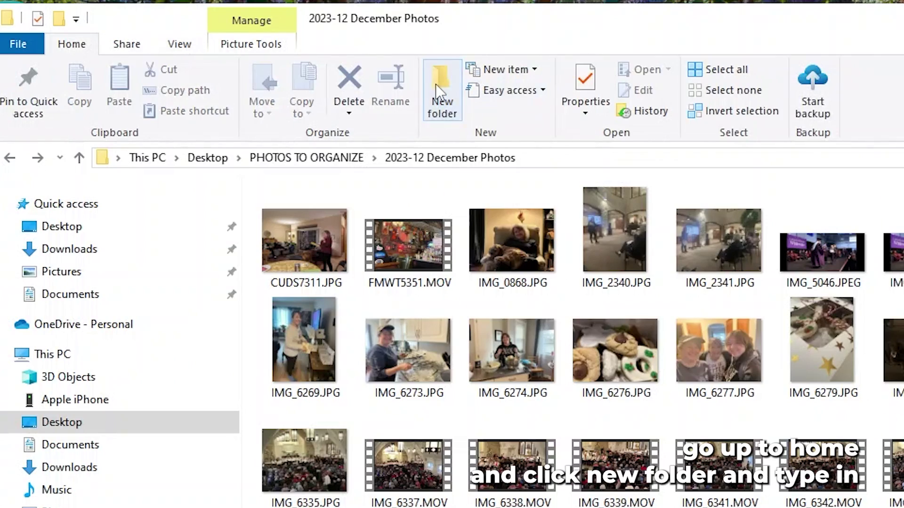
pyautogui.click(436, 84)
pyautogui.rightClick(425, 93)
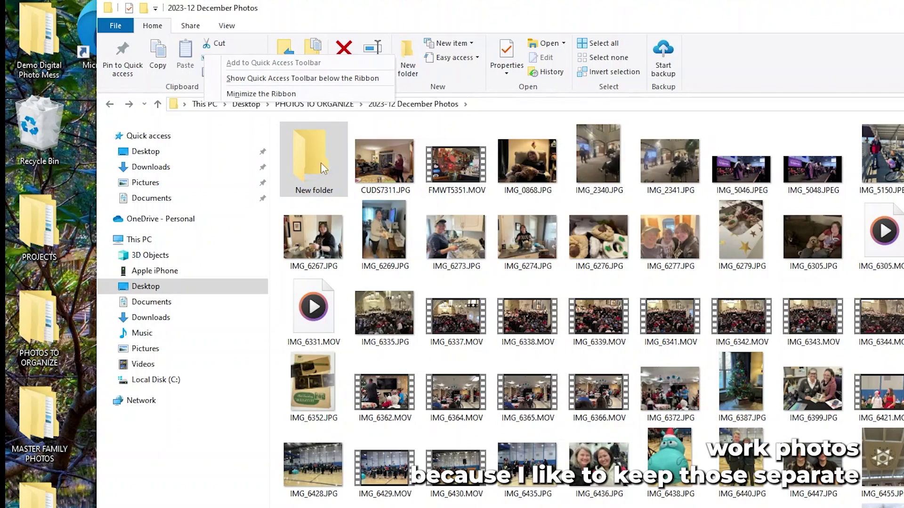
pyautogui.rightClick(320, 165)
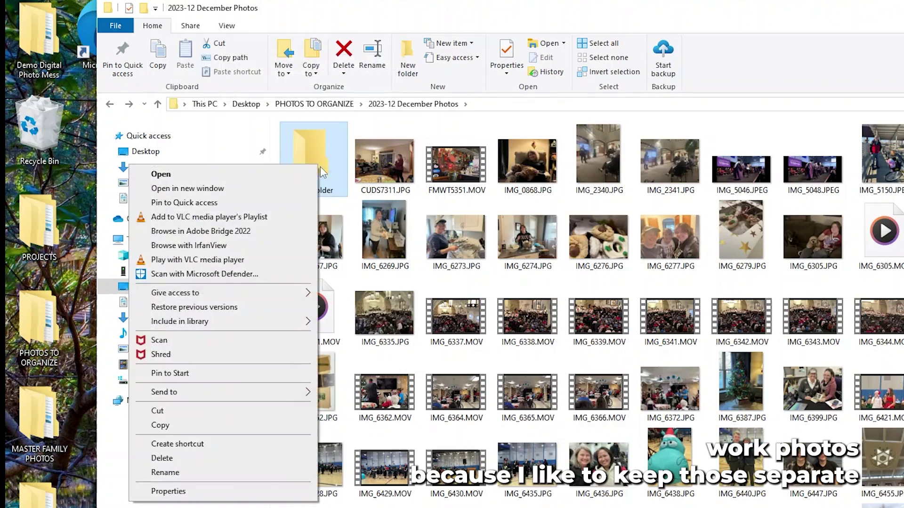
pyautogui.click(242, 472)
pyautogui.write('Work')
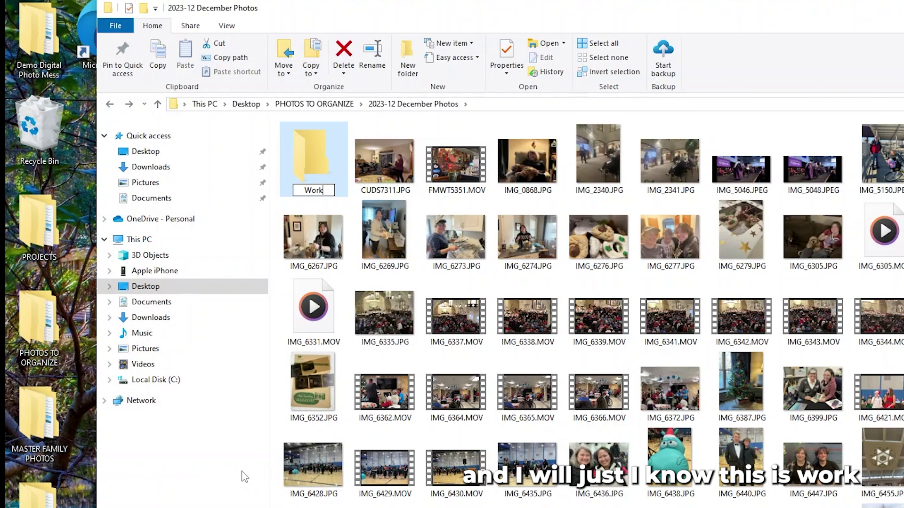
pyautogui.write(' PHo')
pyautogui.press('BackSpace')
pyautogui.press('BackSpace')
pyautogui.write('hot')
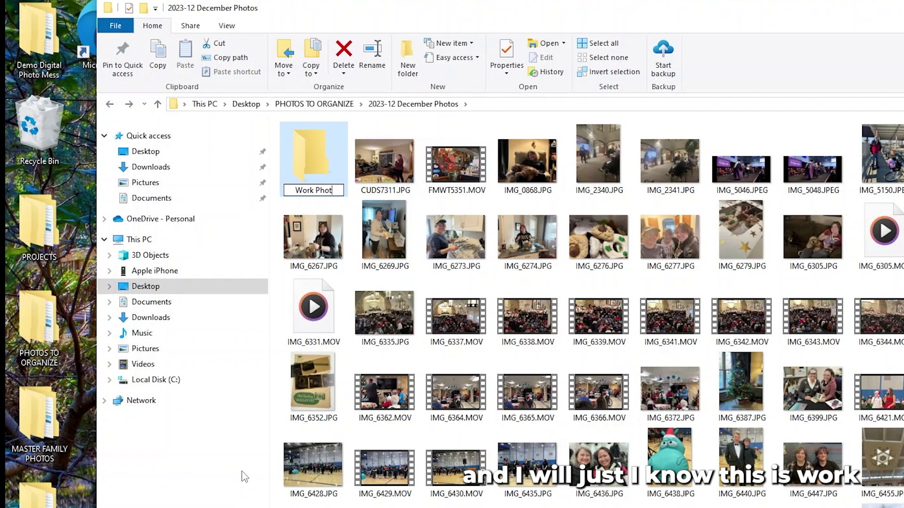
pyautogui.write('os')
pyautogui.press('Return')
# Move IMG_2340.JPG, IMG_2341.JPG and four more work photos into Work Photos
pyautogui.click(599, 160)
pyautogui.keyDown('ctrl'); pyautogui.click(670, 160); pyautogui.keyUp('ctrl')
pyautogui.moveTo(670, 159); pyautogui.dragTo(499, 192)
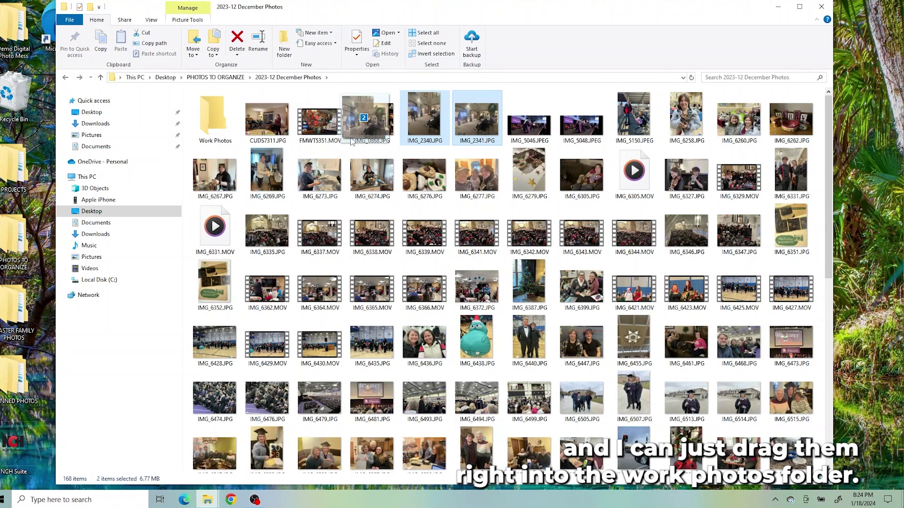
pyautogui.moveTo(351, 142); pyautogui.dragTo(214, 125)
pyautogui.scroll(-2, 428, 291)
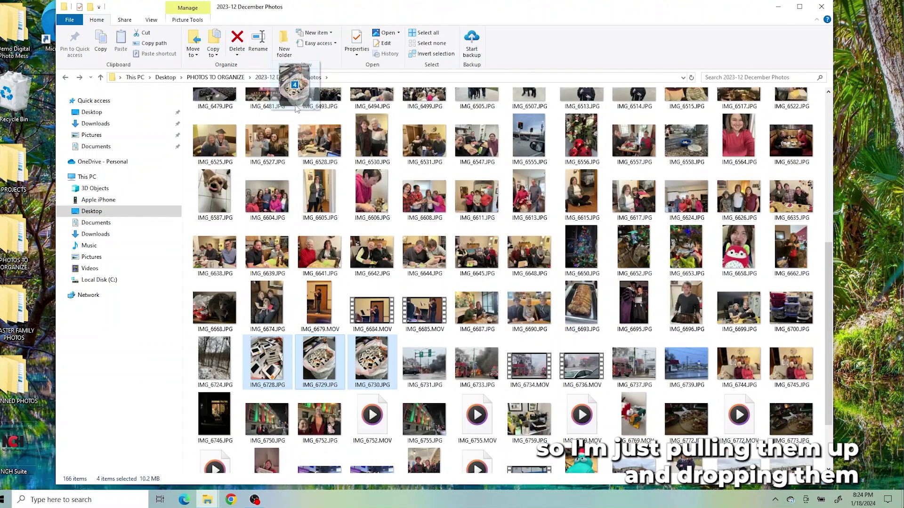
pyautogui.moveTo(300, 103); pyautogui.dragTo(228, 137)
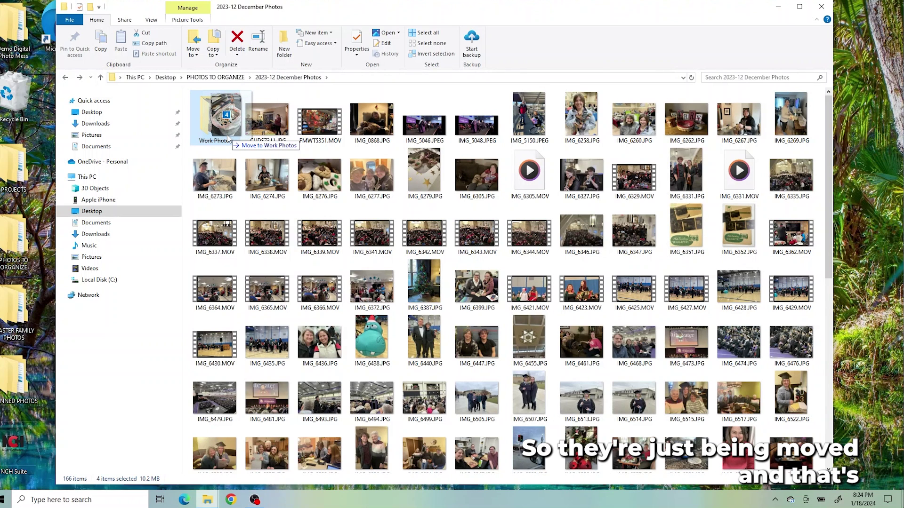
pyautogui.moveTo(228, 138); pyautogui.dragTo(228, 137)
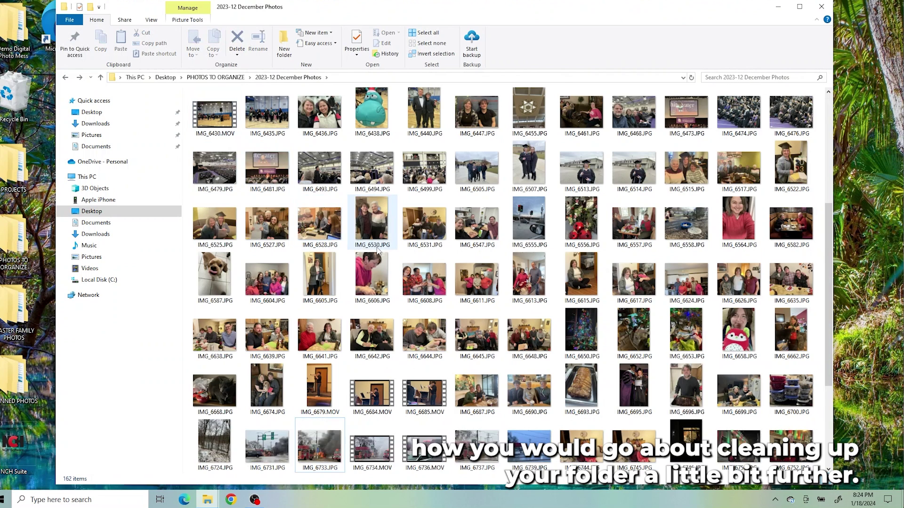
pyautogui.scroll(-3, 377, 249)
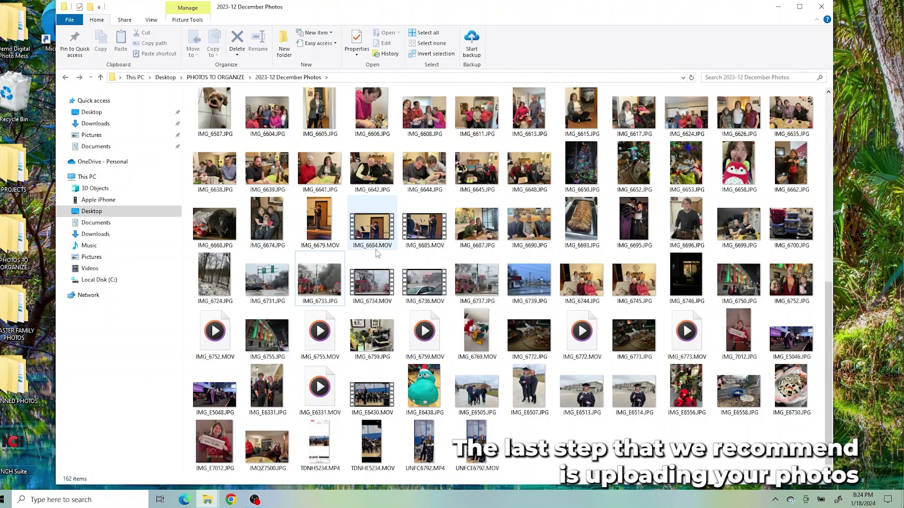
pyautogui.scroll(10, 376, 253)
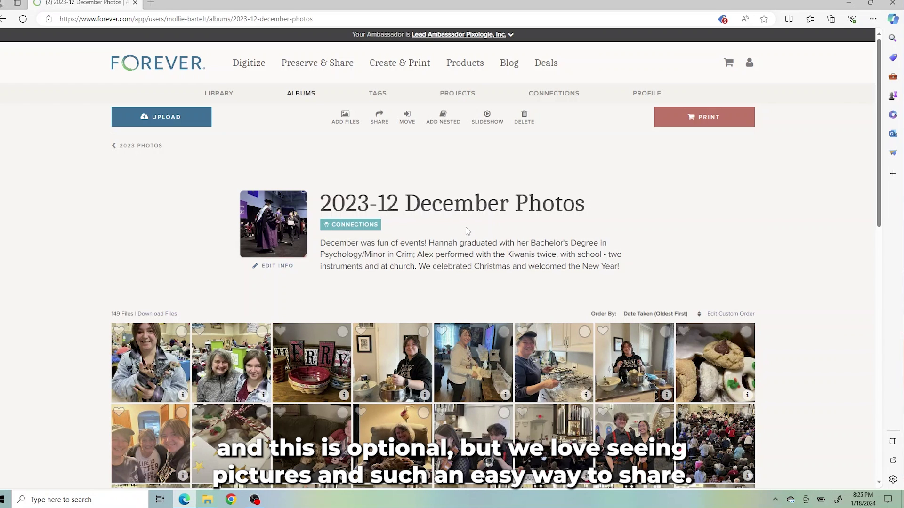
# Go up from the December album to Forever's 2023 Photos album and browse its 16 monthly albums
pyautogui.scroll(-3, 468, 238)
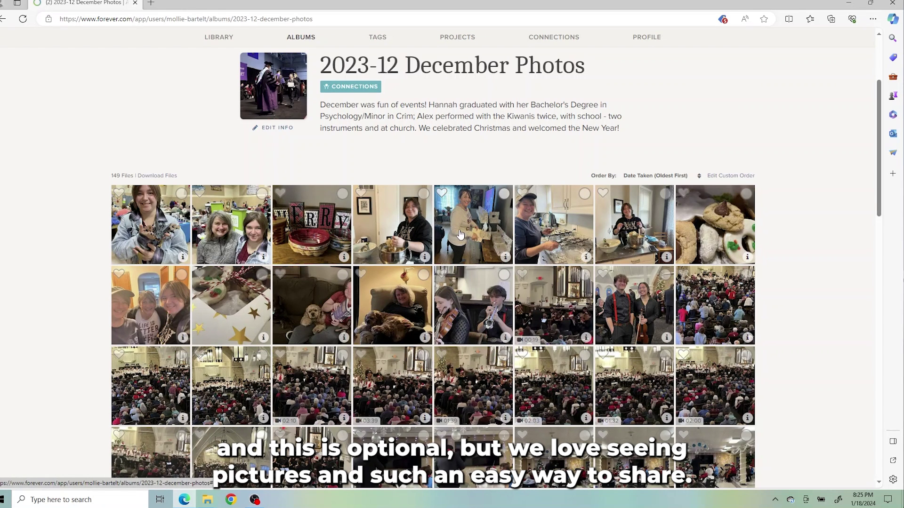
pyautogui.scroll(3, 461, 256)
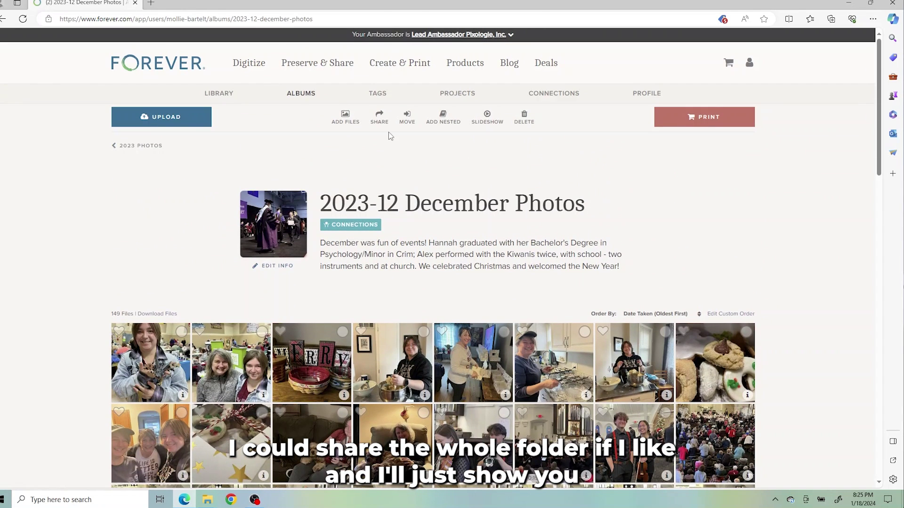
pyautogui.click(140, 147)
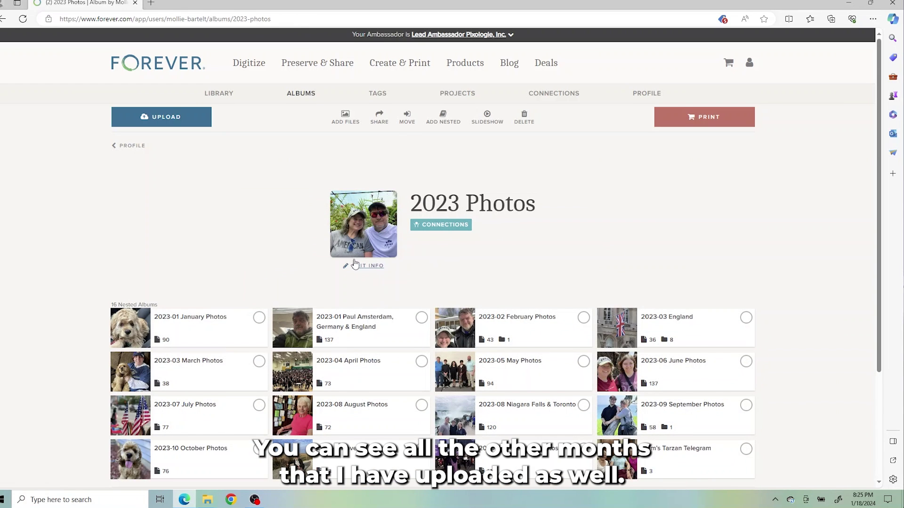
pyautogui.scroll(-2, 355, 264)
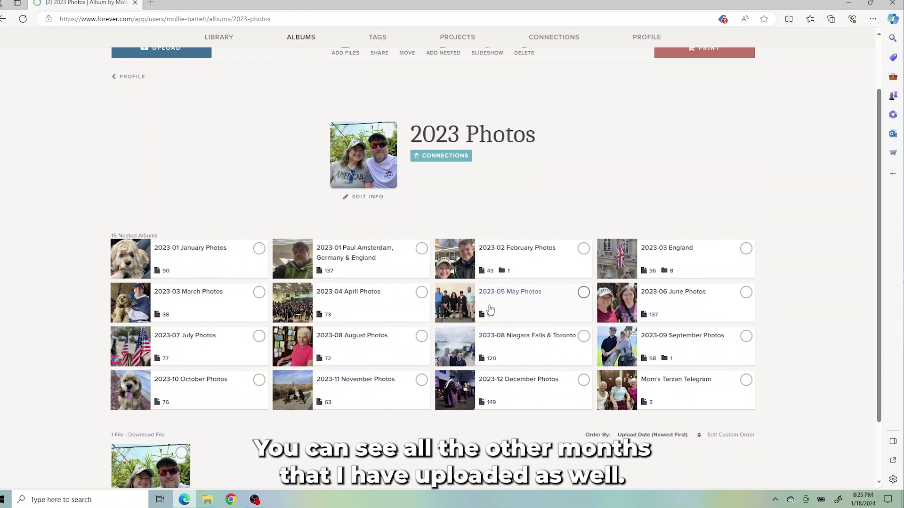